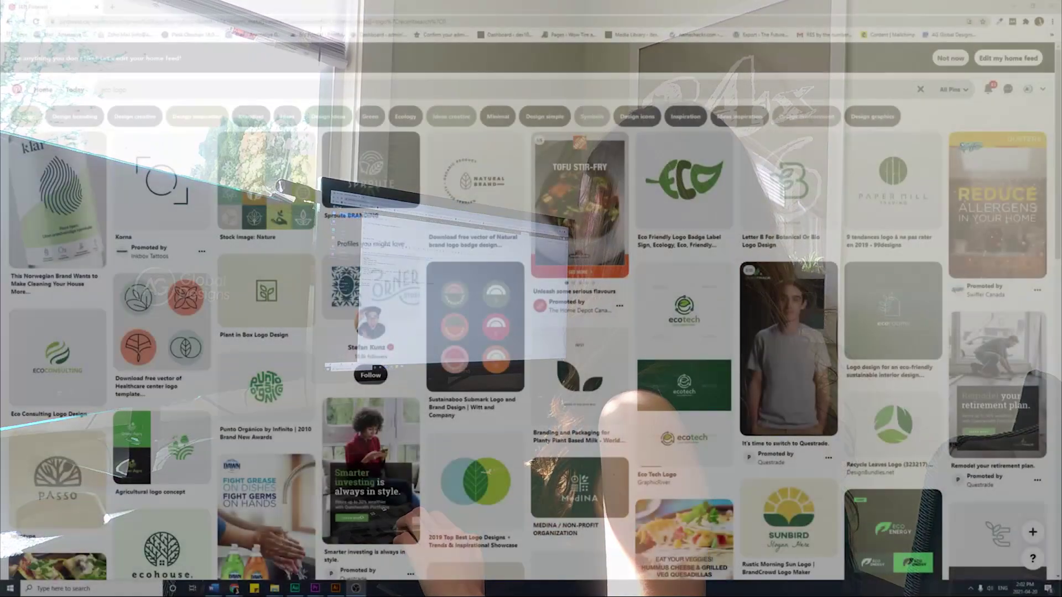
Browse the eco logo pins on Pinterest for design inspiration
scroll(1021, 245, down, 5)
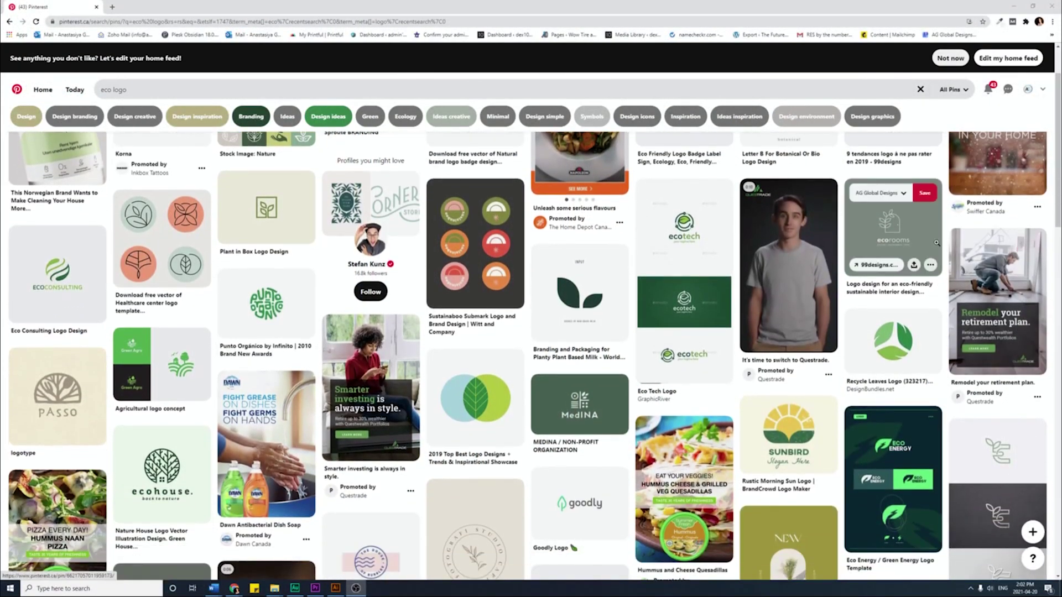
scroll(708, 303, down, 10)
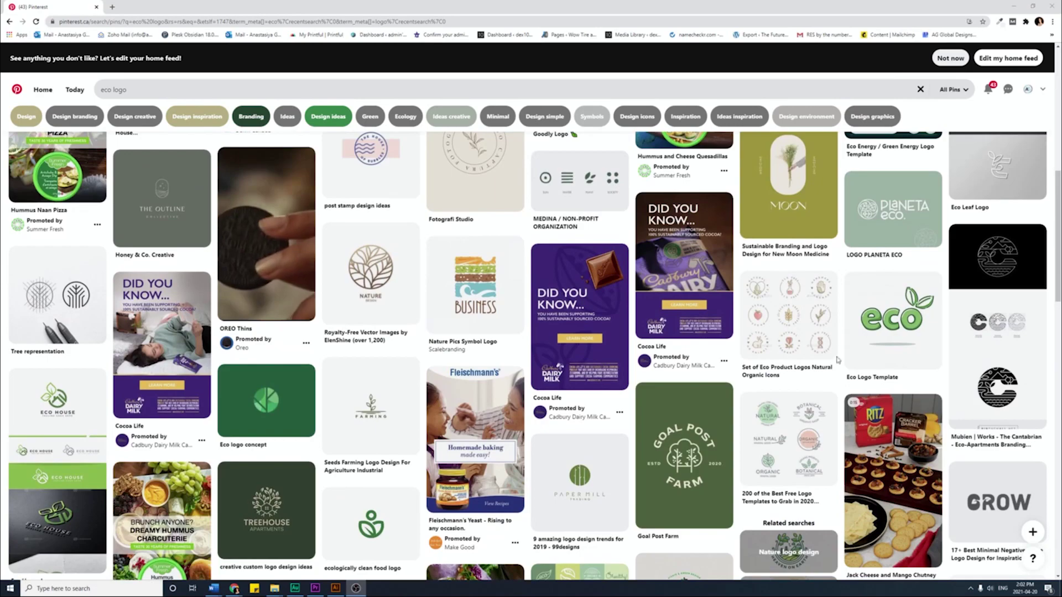
scroll(708, 303, down, 5)
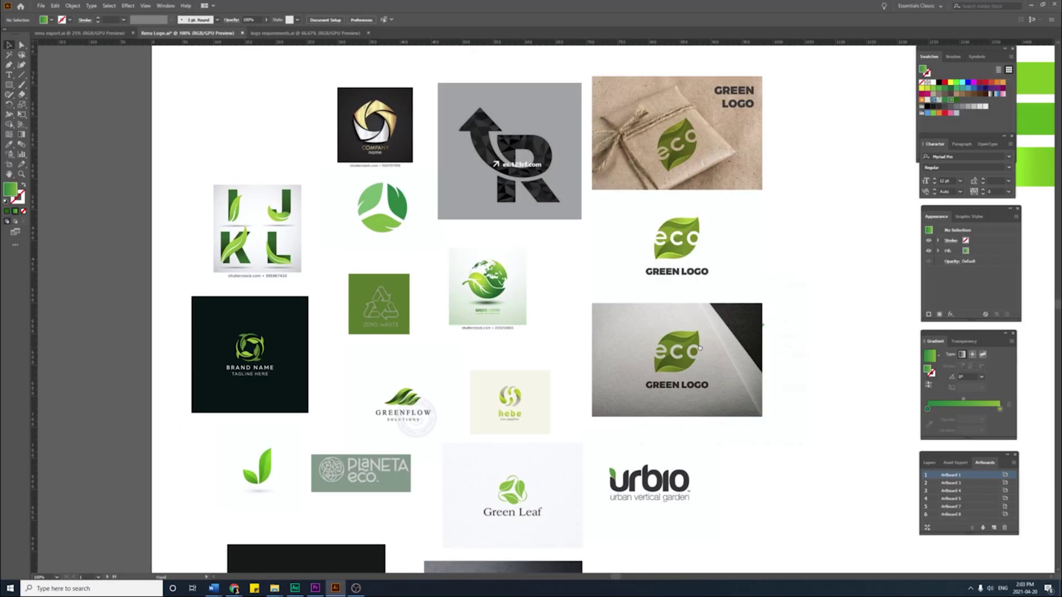
Switch to Illustrator and examine the collected reference logos, the pencil sketches and the green colour palette in the Renu Logo document
scroll(553, 305, left, 5)
drag(761, 346, 753, 342)
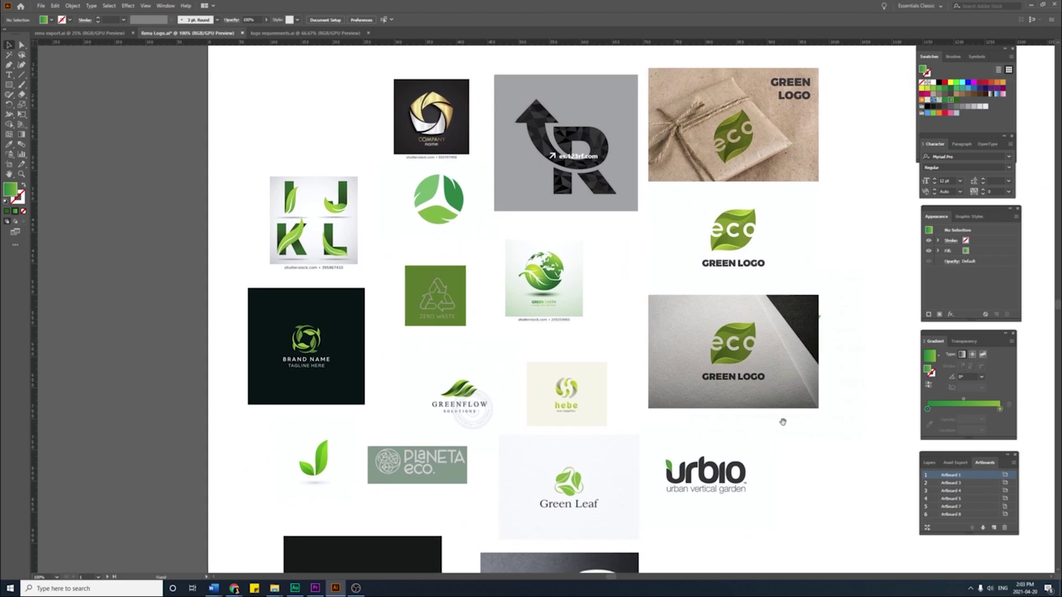
scroll(783, 421, down, 3)
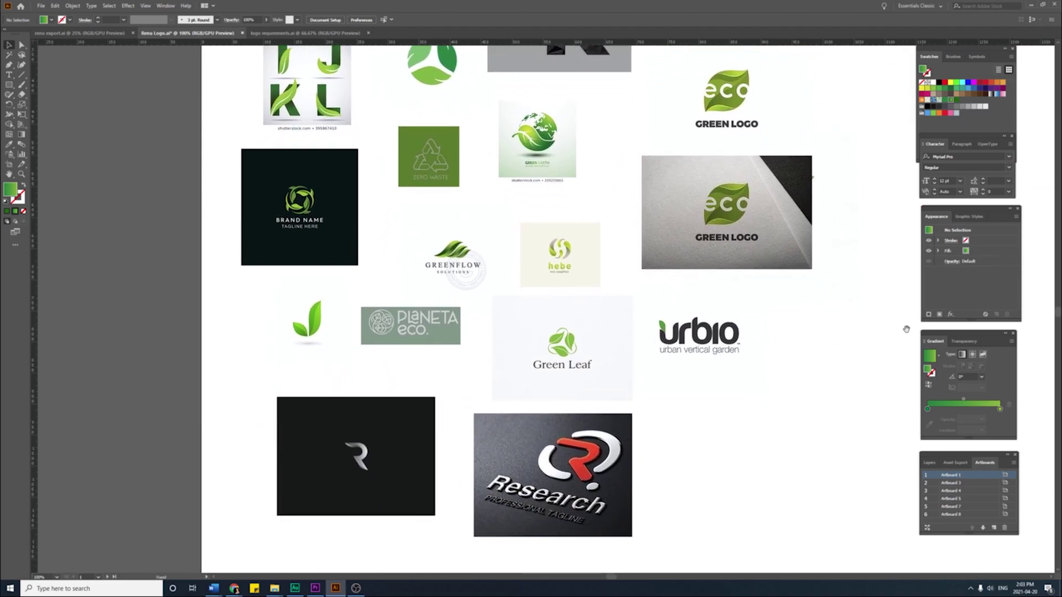
scroll(913, 318, up, 4)
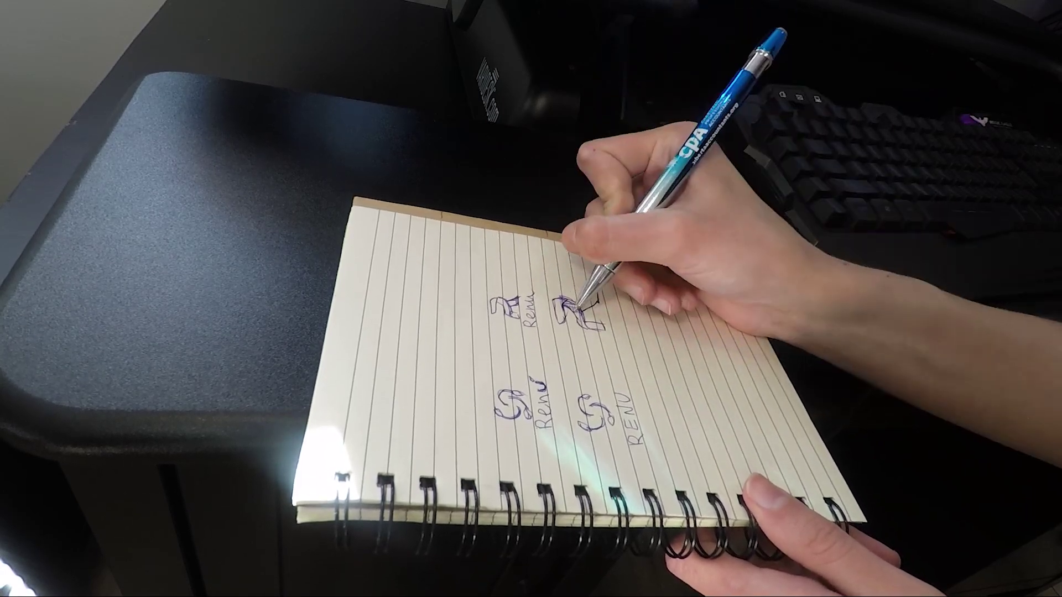
drag(840, 474, 796, 254)
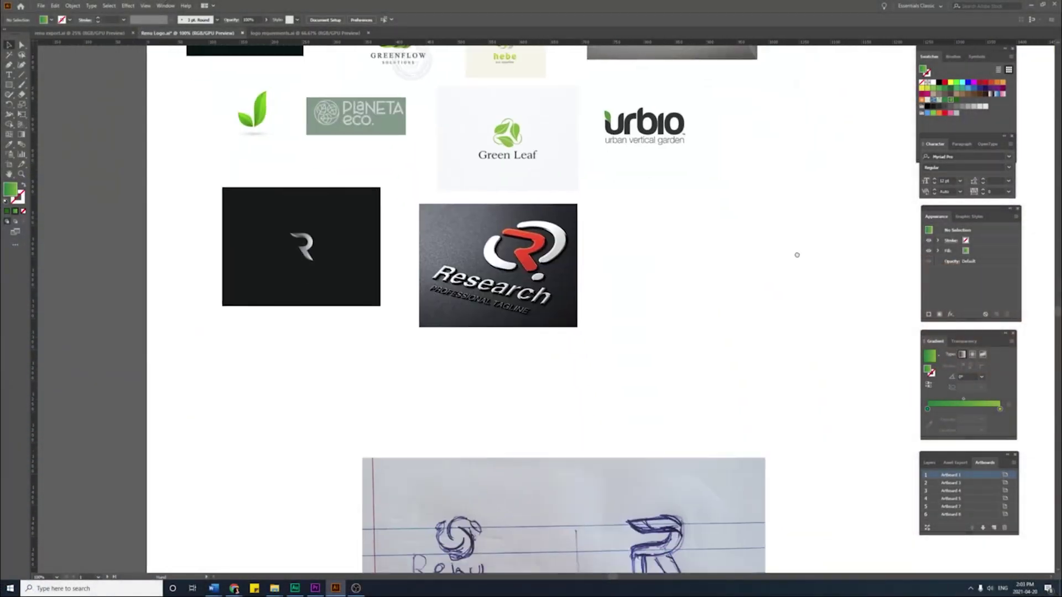
mouse_move(818, 401)
mouse_down()
mouse_move(702, 239)
mouse_move(746, 271)
mouse_move(779, 277)
mouse_up()
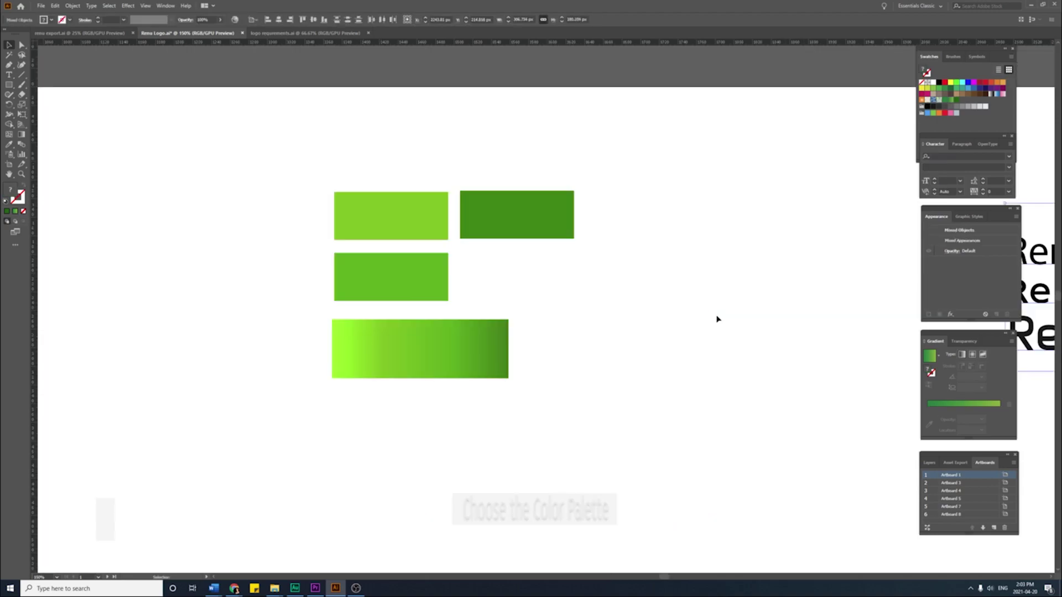
scroll(716, 318, up, 2)
drag(716, 318, 824, 345)
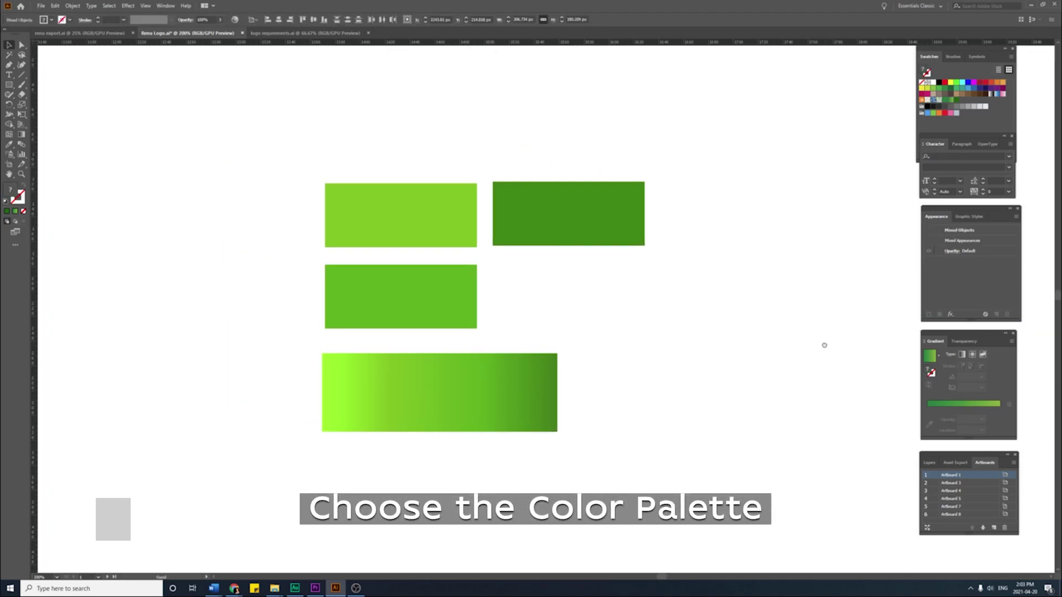
click(796, 378)
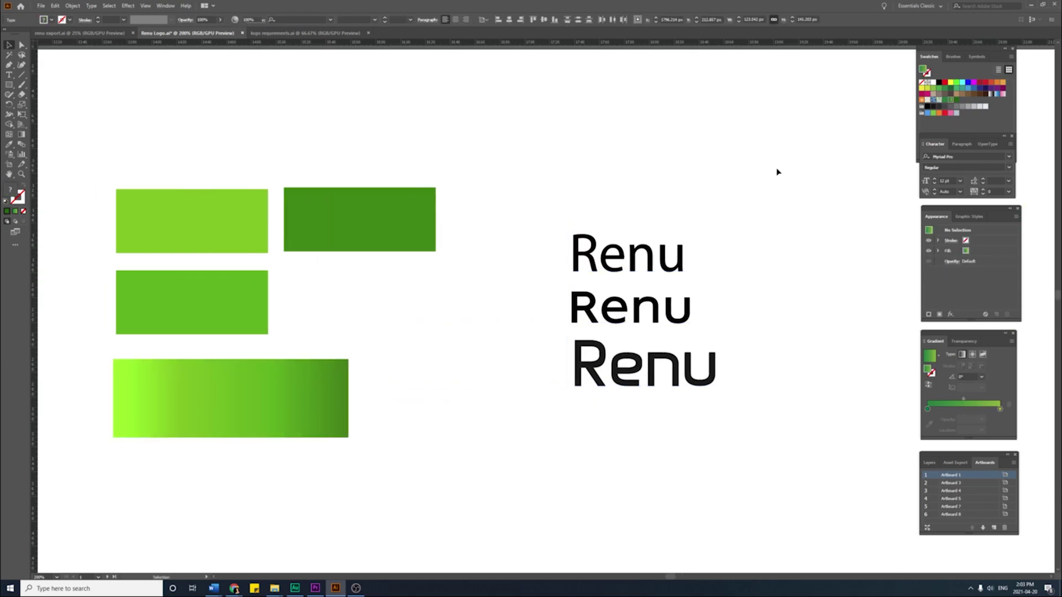
Reduce the font size of the bottom Renu font sample and nudge it up beneath the other two samples
drag(767, 176, 598, 360)
click(607, 392)
click(684, 380)
click(652, 298)
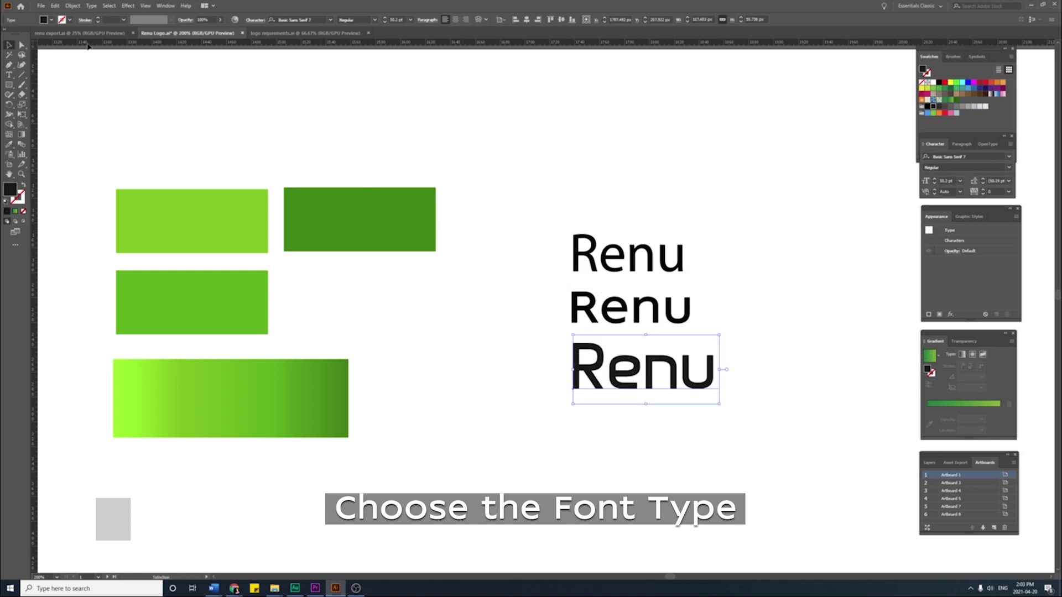
click(385, 23)
click(384, 23)
click(384, 23)
click(384, 22)
click(384, 23)
click(384, 23)
click(675, 267)
drag(612, 387, 610, 381)
click(679, 306)
click(749, 278)
Examine the three green Renu wordmark variations with a leaf on the letter u
scroll(636, 288, right, 10)
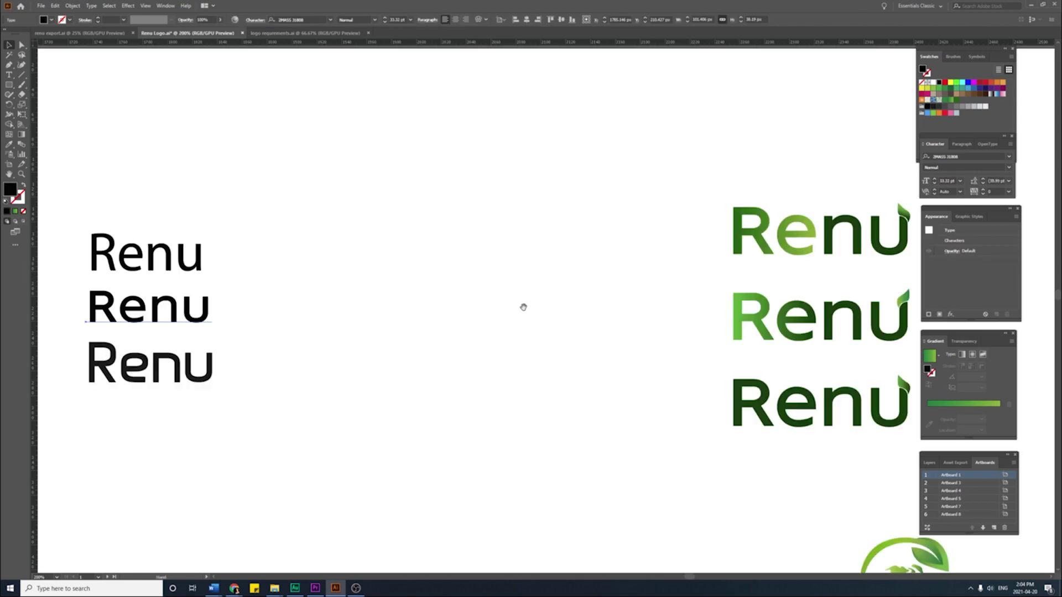
drag(490, 270, 731, 475)
drag(591, 422, 385, 367)
drag(469, 391, 667, 408)
scroll(576, 398, up, 1)
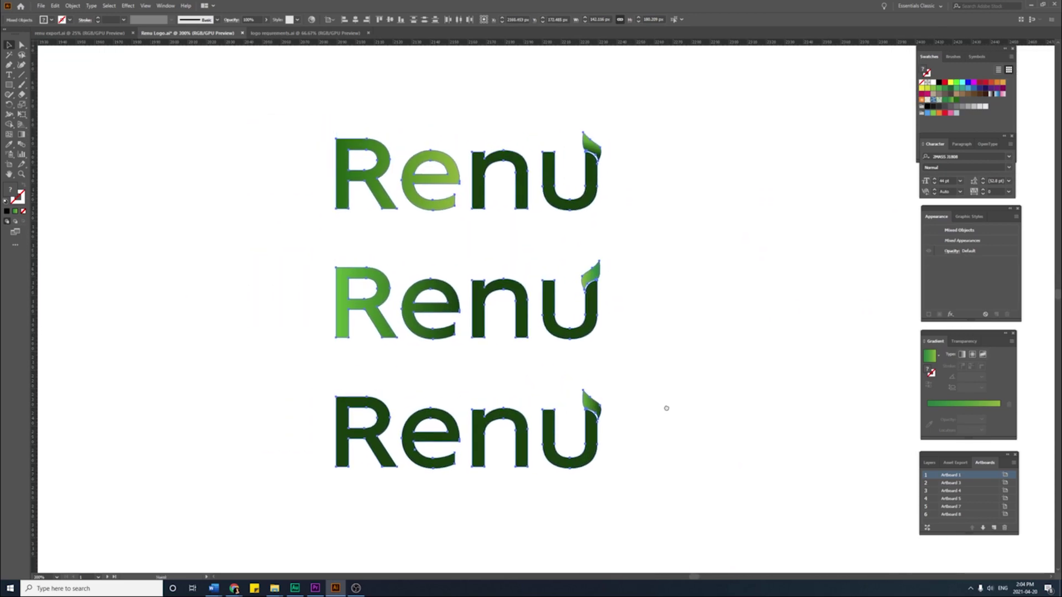
click(705, 354)
drag(302, 226, 302, 226)
drag(681, 275, 290, 329)
click(719, 331)
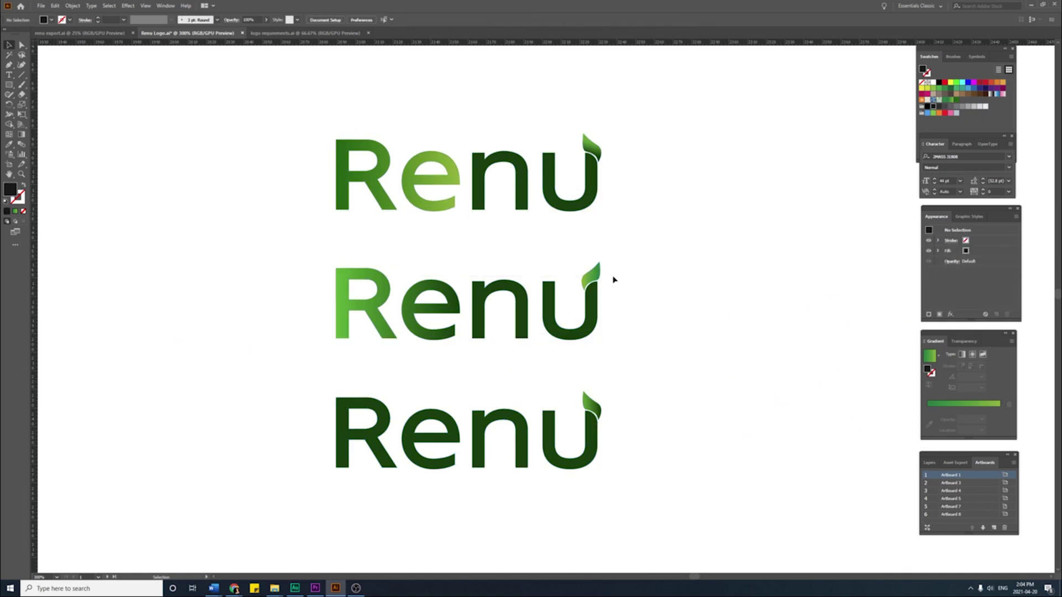
Nudge vine and leaf pieces in the two ring emblems without a globe, and shift the separate globe slightly right and down
drag(722, 441, 570, 304)
drag(783, 447, 642, 258)
drag(885, 432, 556, 278)
scroll(714, 257, down, 1)
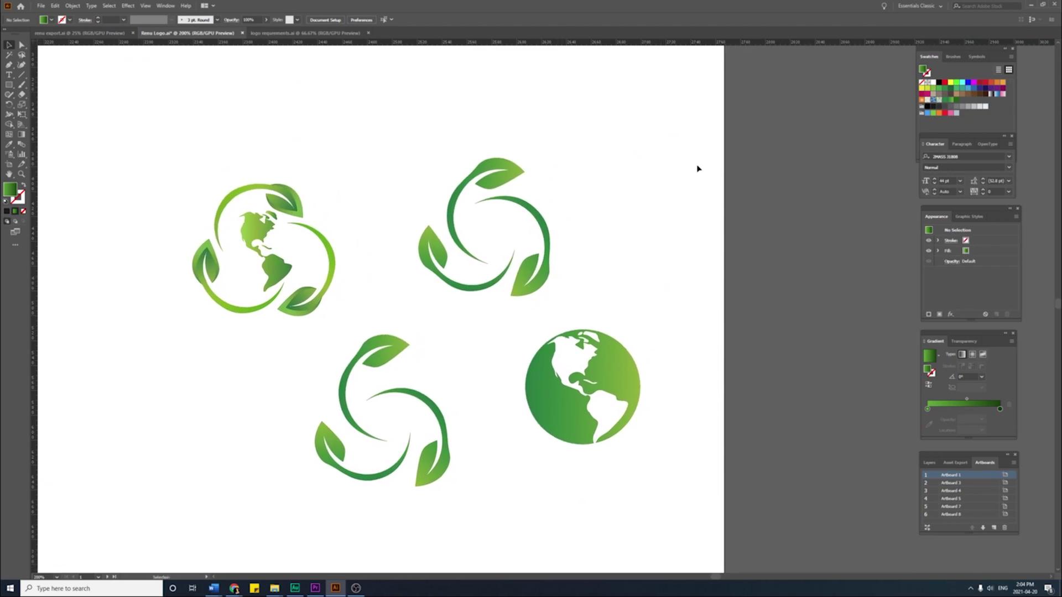
drag(379, 467, 234, 489)
click(424, 500)
click(442, 469)
click(544, 331)
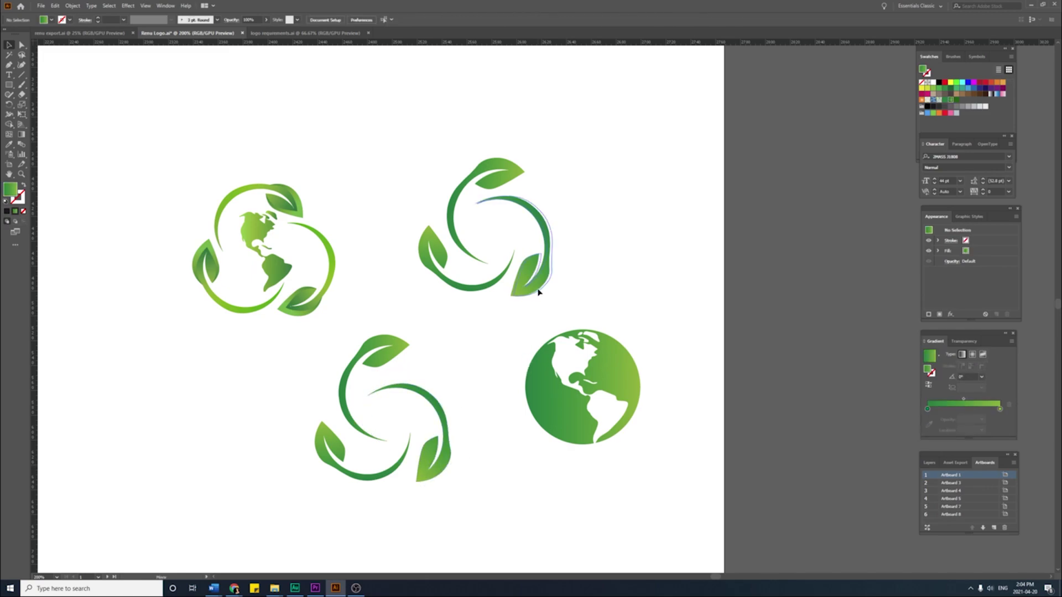
drag(560, 406, 568, 416)
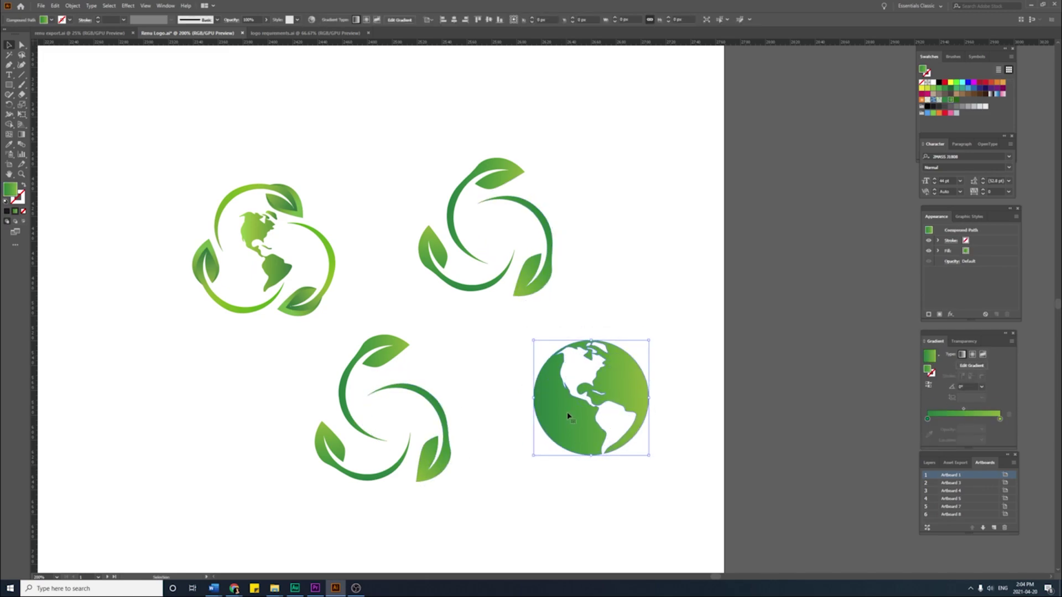
click(381, 266)
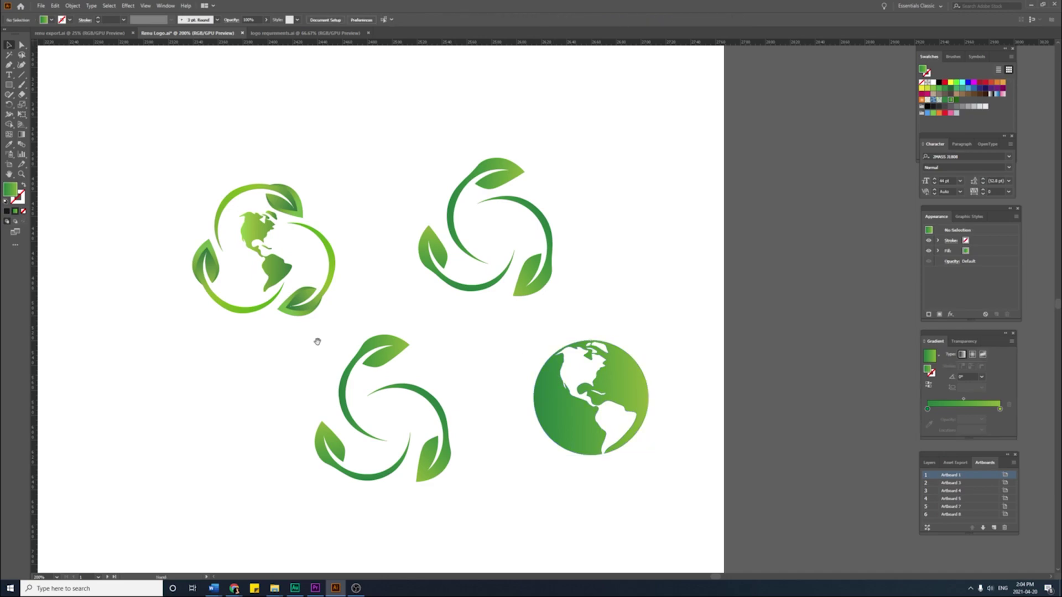
Examine the Renu logo compositions that combine the wordmark, the letter R and the globe with the leafy ring
drag(317, 342, 770, 239)
drag(497, 420, 925, 283)
drag(768, 377, 812, 378)
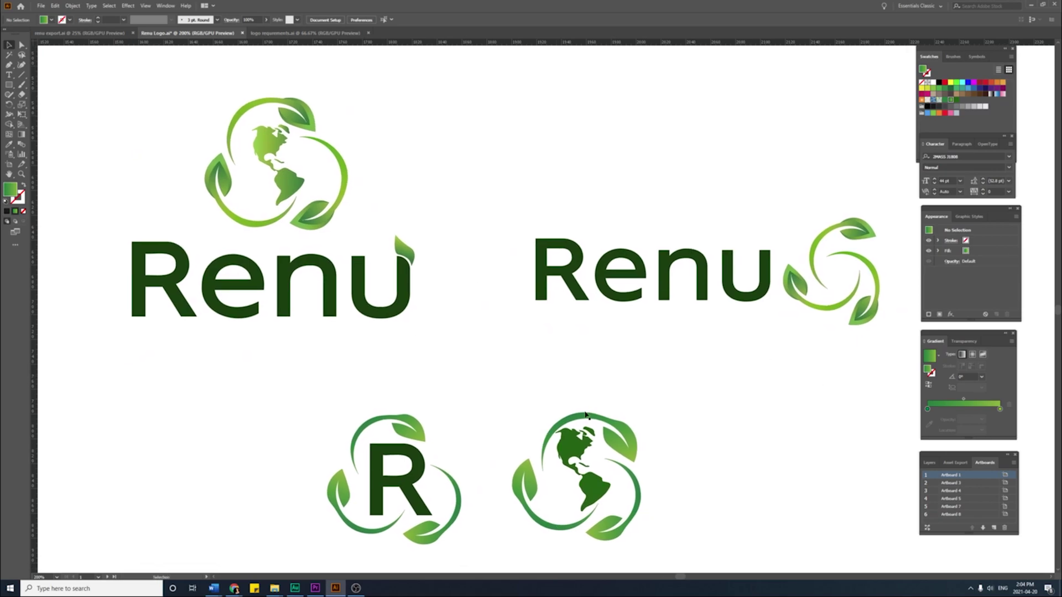
click(608, 311)
click(148, 126)
drag(411, 319, 410, 322)
click(379, 342)
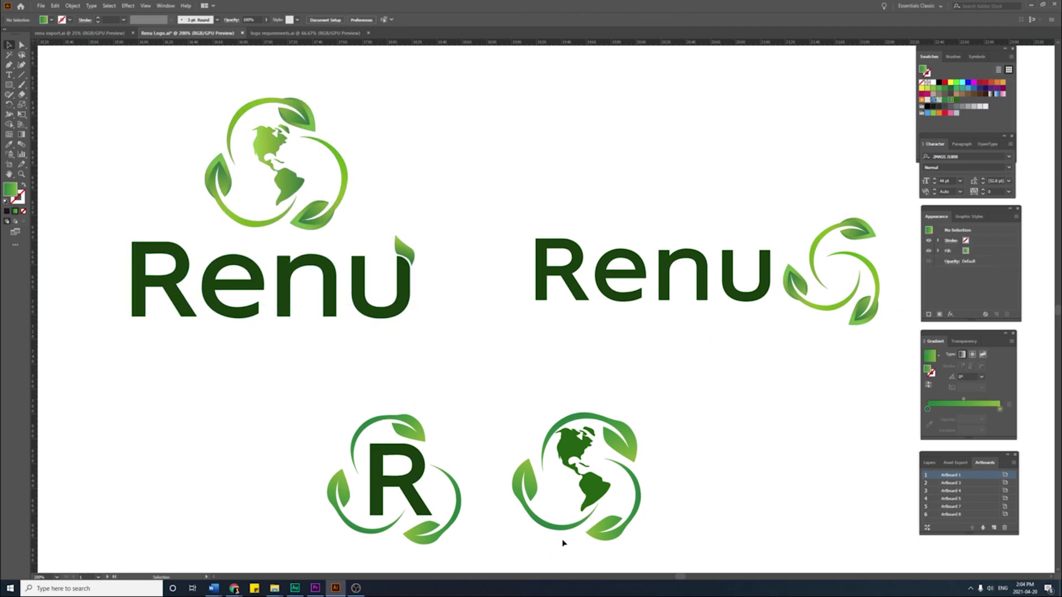
click(432, 544)
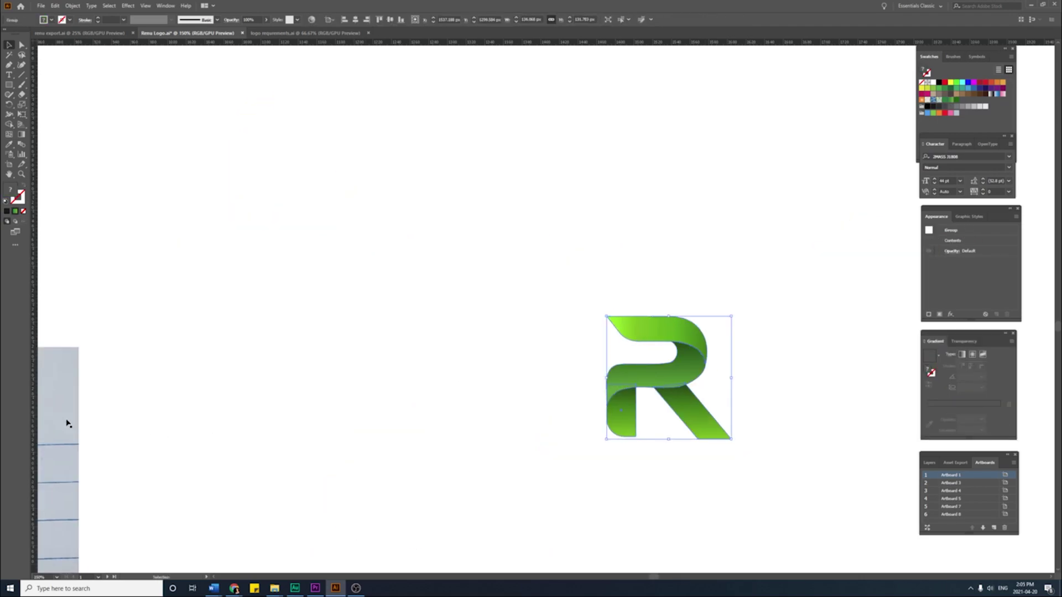
Scale down the pencil sketch image of the R and reposition it to the left of the green ribbon R
drag(66, 424, 471, 301)
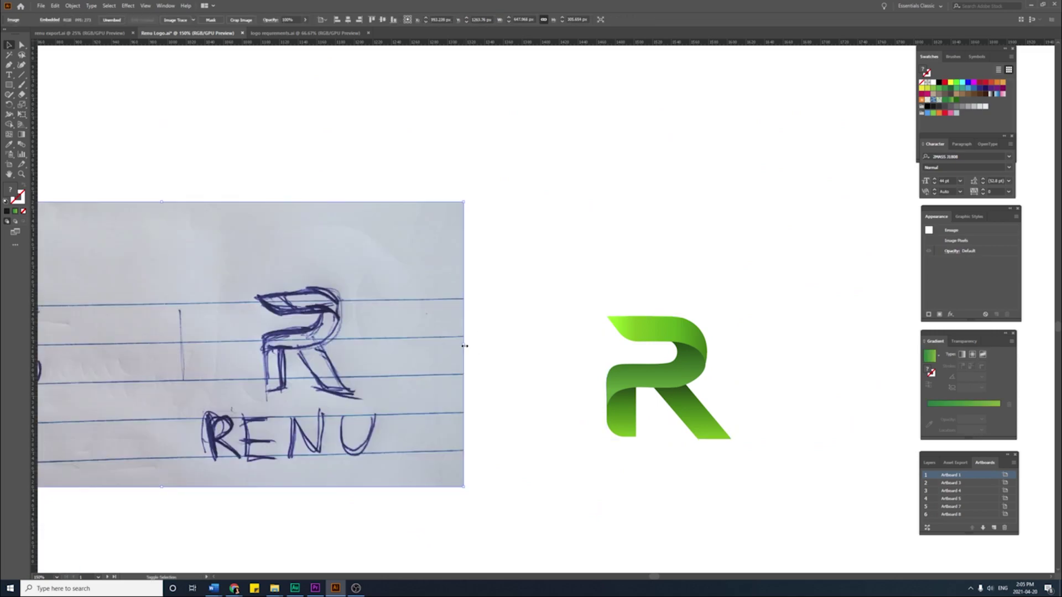
mouse_move(465, 346)
mouse_down()
mouse_move(308, 346)
mouse_move(360, 367)
mouse_up()
drag(546, 200, 716, 420)
drag(704, 371, 638, 364)
drag(315, 390, 116, 373)
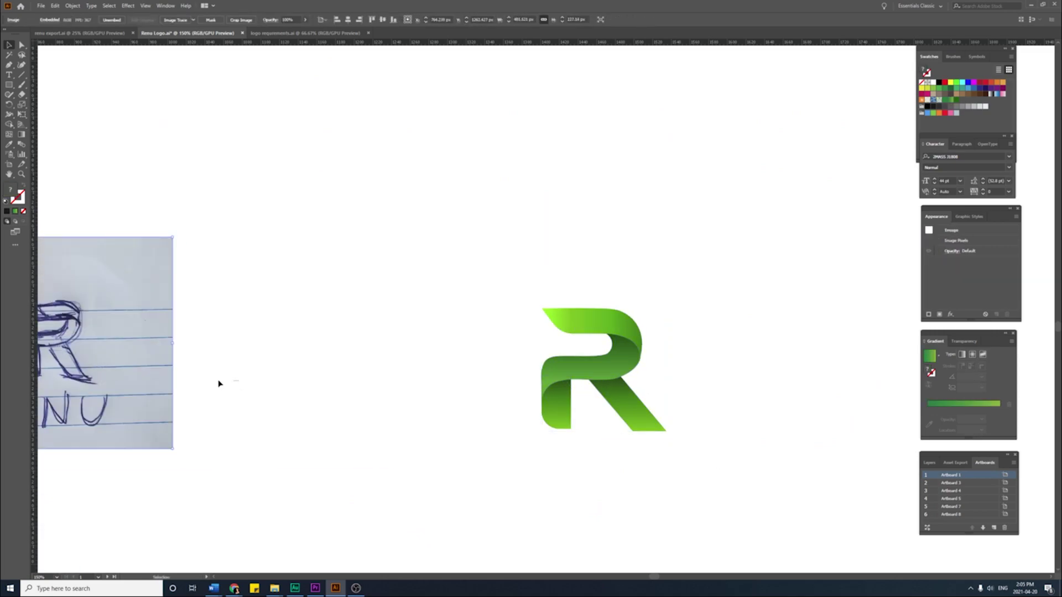
drag(301, 373, 328, 344)
drag(498, 333, 302, 343)
click(302, 343)
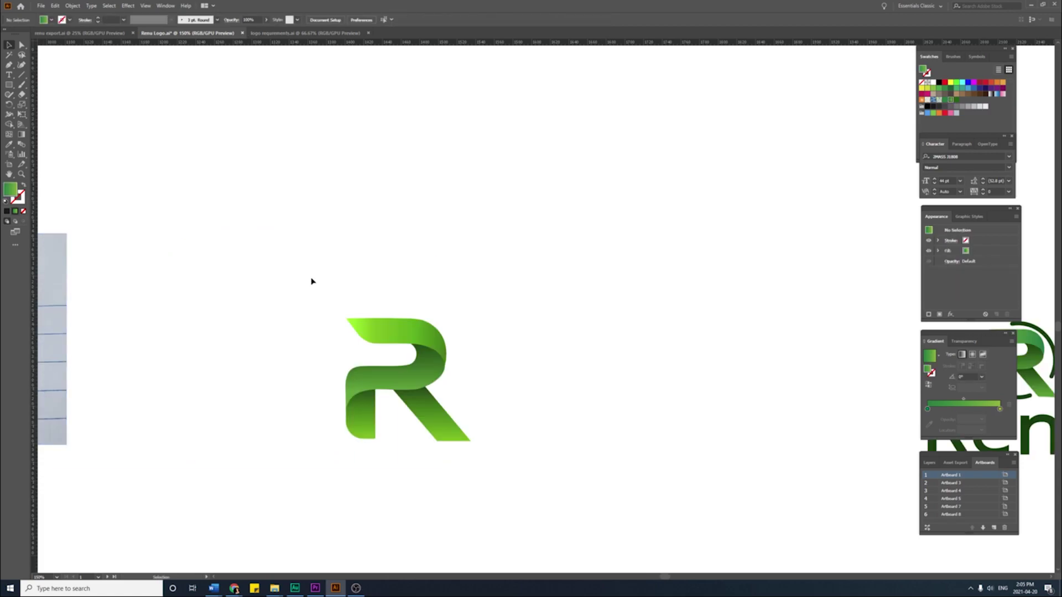
Move the green ribbon R up and to the right on the artboard
drag(430, 385, 501, 354)
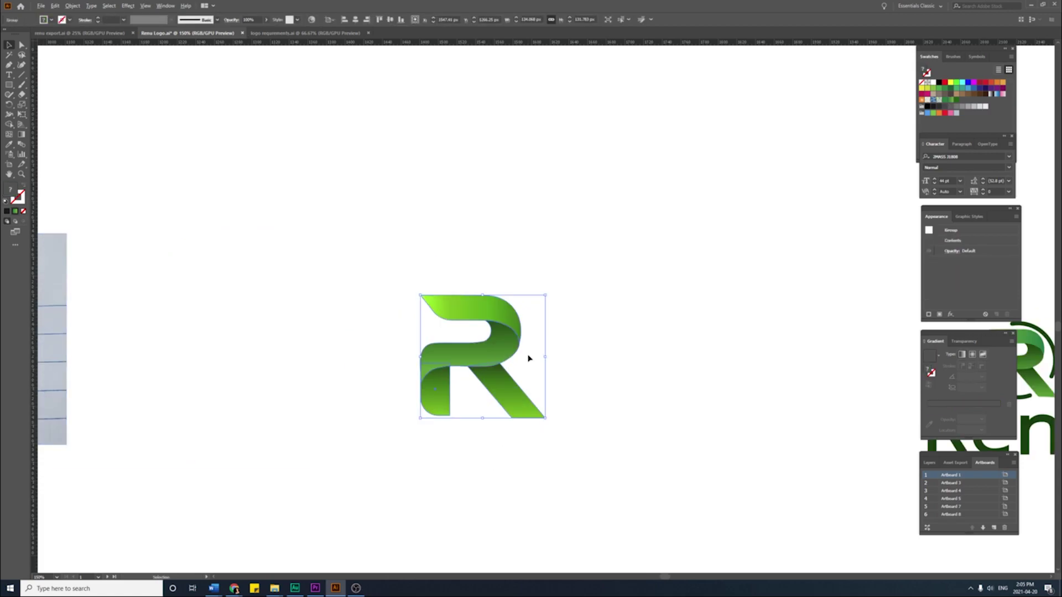
scroll(529, 359, up, 1)
click(614, 303)
Move the standalone circled R emblem slightly left, closer to the circled Renu logo variations
drag(597, 334, 605, 314)
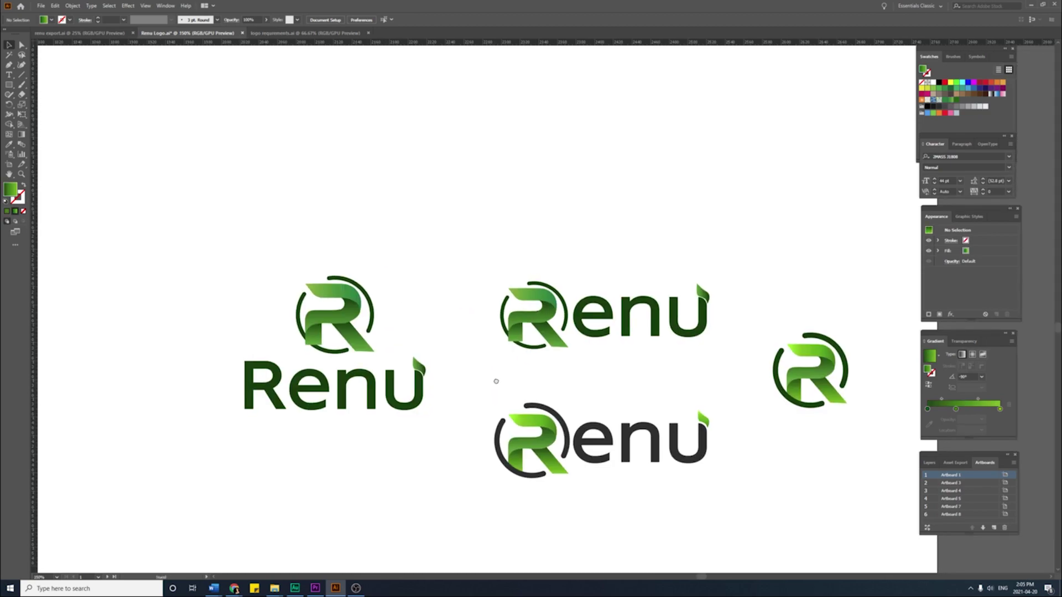
drag(496, 374, 476, 358)
scroll(637, 380, up, 1)
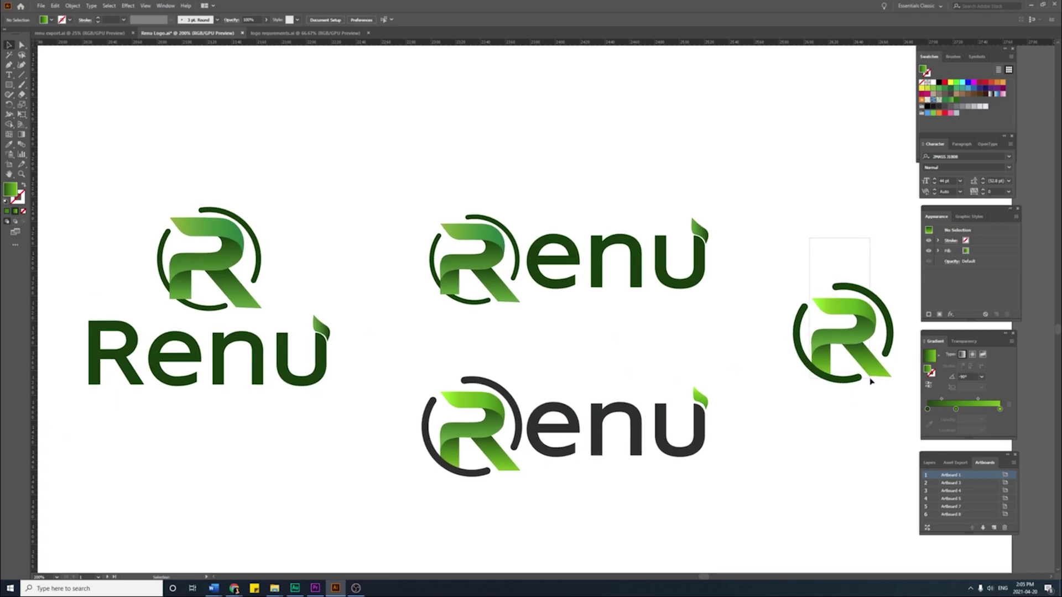
click(850, 337)
drag(817, 334, 816, 334)
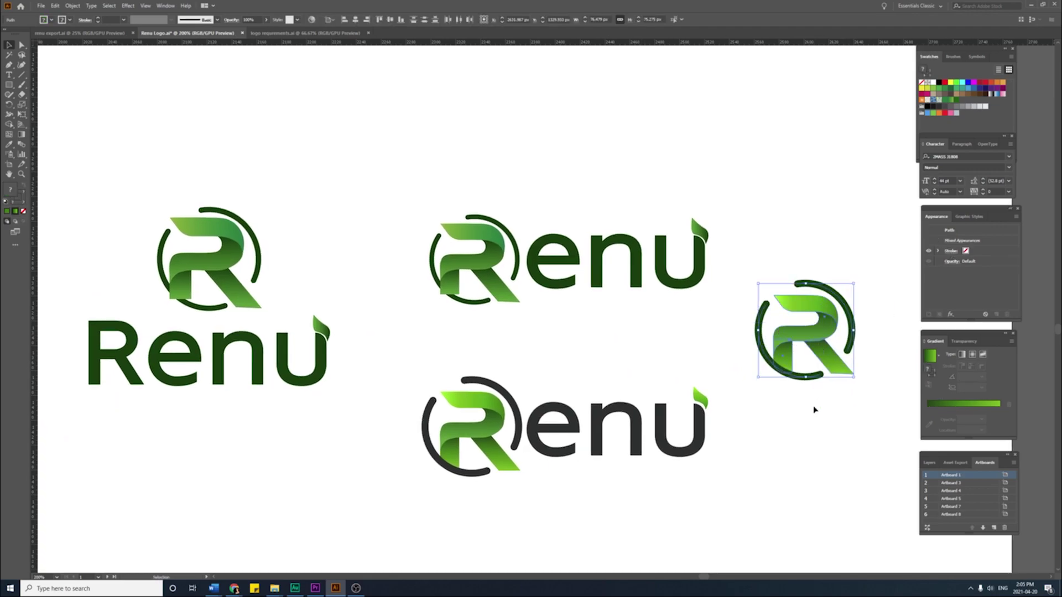
click(814, 407)
Compare the circled Renu logo variations with the versions that use the plain ribbon R
drag(224, 326, 266, 422)
click(267, 422)
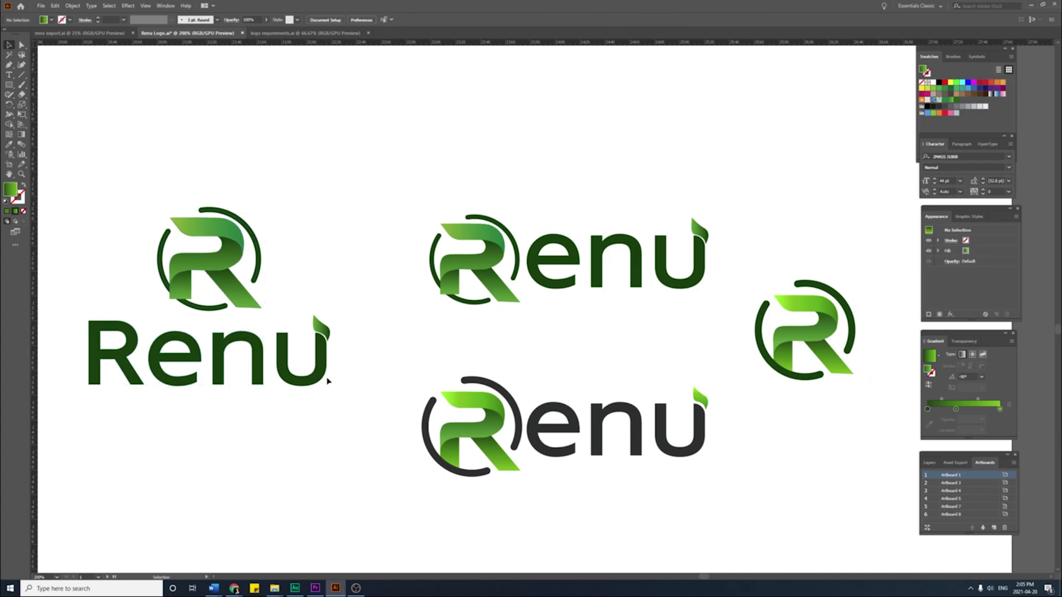
drag(631, 457, 725, 482)
click(379, 175)
drag(701, 281, 701, 283)
click(814, 244)
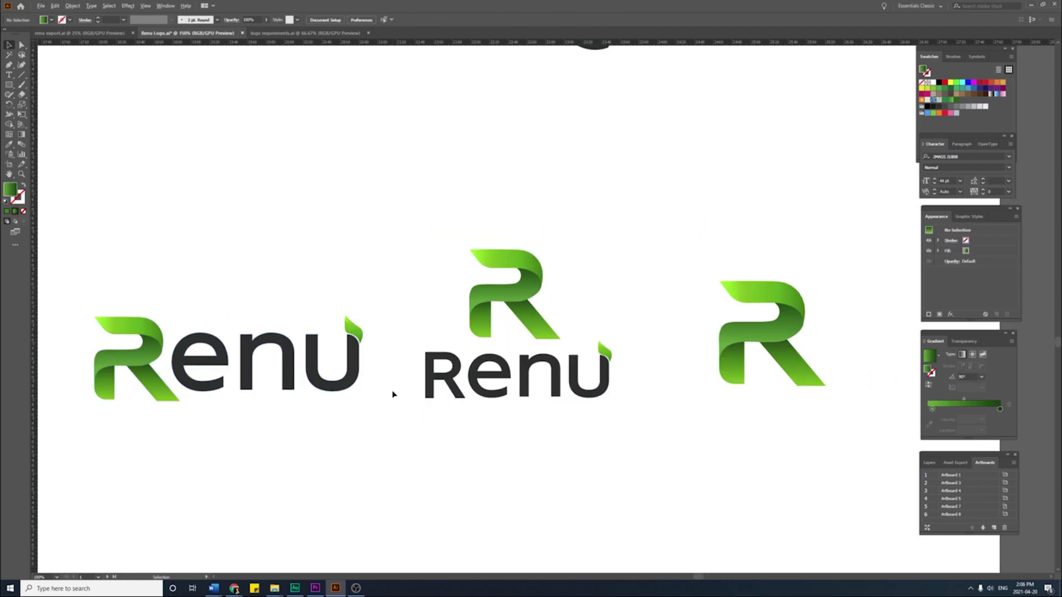
scroll(393, 394, down, 1)
drag(485, 412, 517, 352)
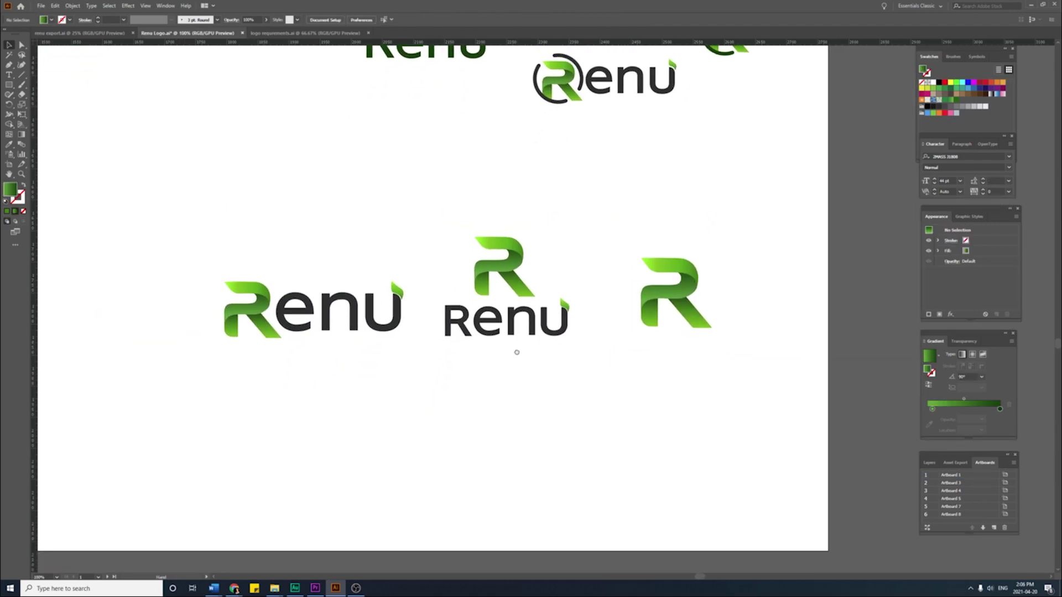
Shift the stacked Renu logo and the standalone ribbon R to the right to widen the spacing between the logos
drag(743, 365, 743, 365)
drag(648, 293, 689, 363)
click(699, 367)
click(649, 352)
drag(511, 390, 543, 391)
click(568, 419)
Move the horizontal Renu logo with the ribbon R slightly down
scroll(568, 419, up, 1)
drag(442, 395, 533, 394)
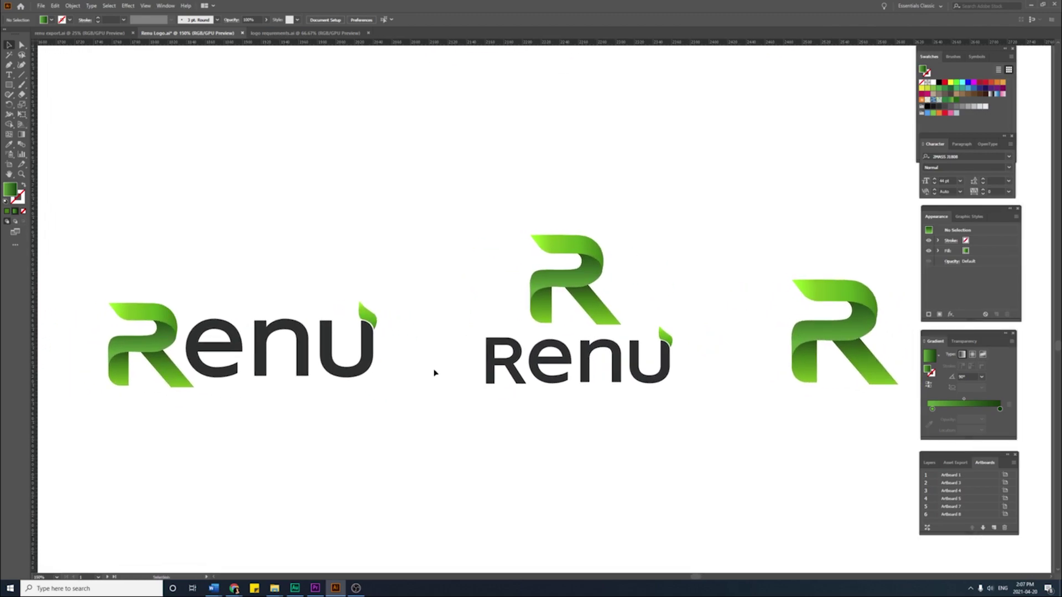
drag(364, 371, 364, 376)
click(421, 384)
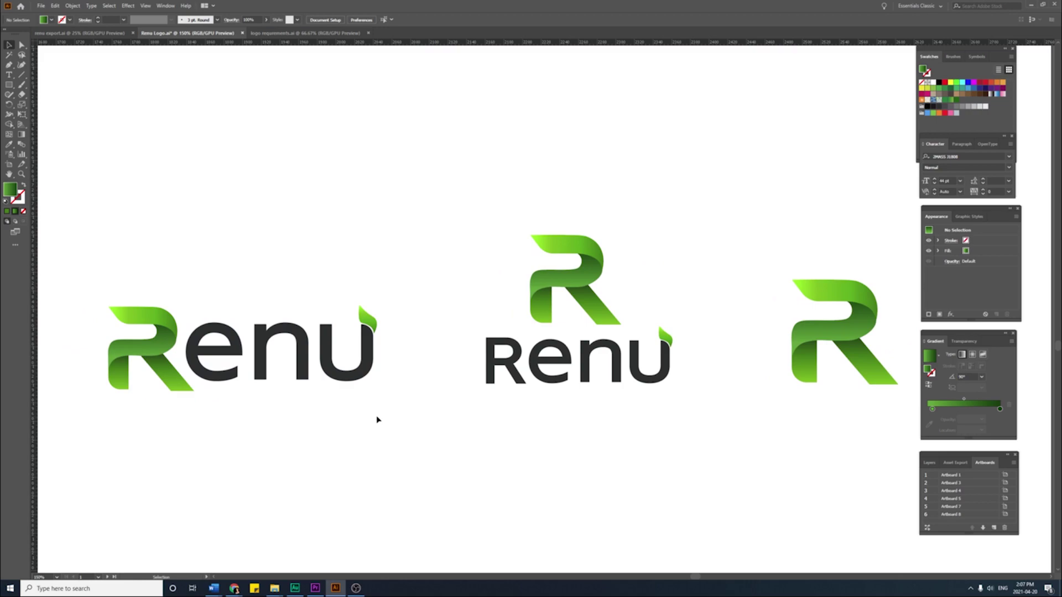
drag(642, 396, 824, 409)
click(734, 491)
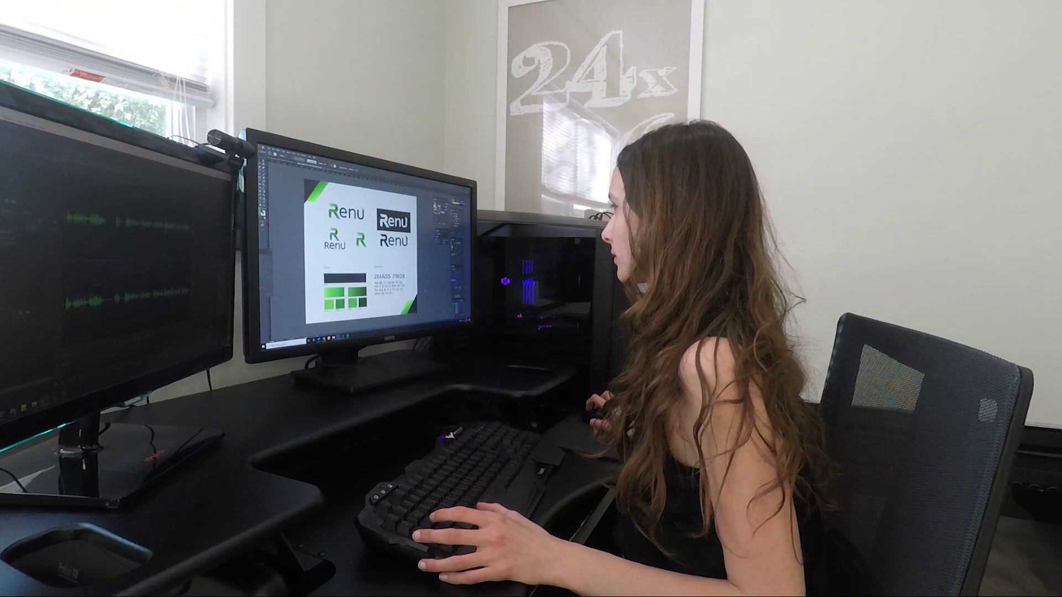
scroll(364, 252, down, 5)
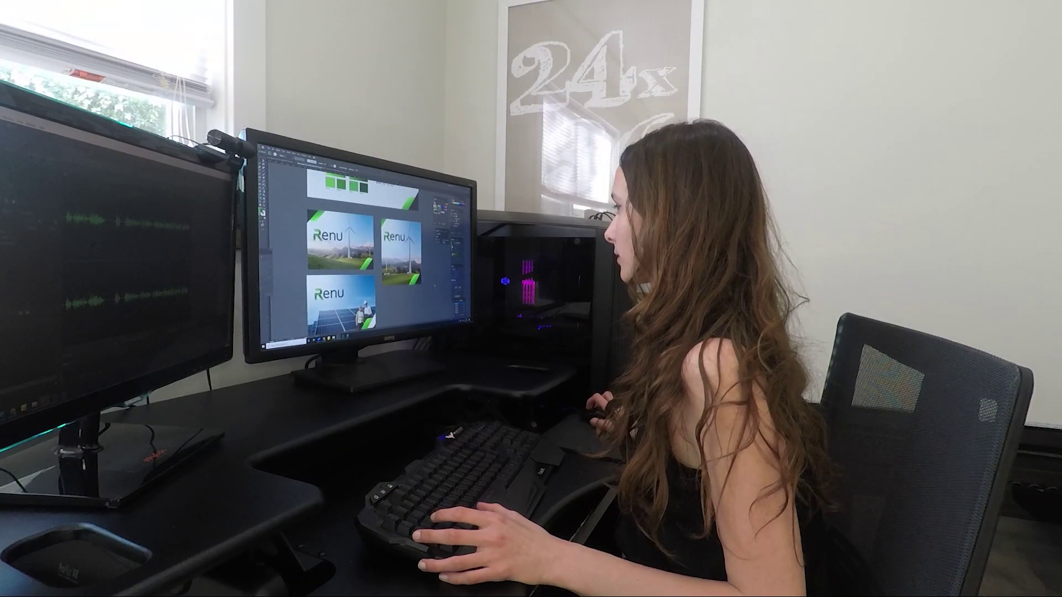
scroll(364, 252, down, 5)
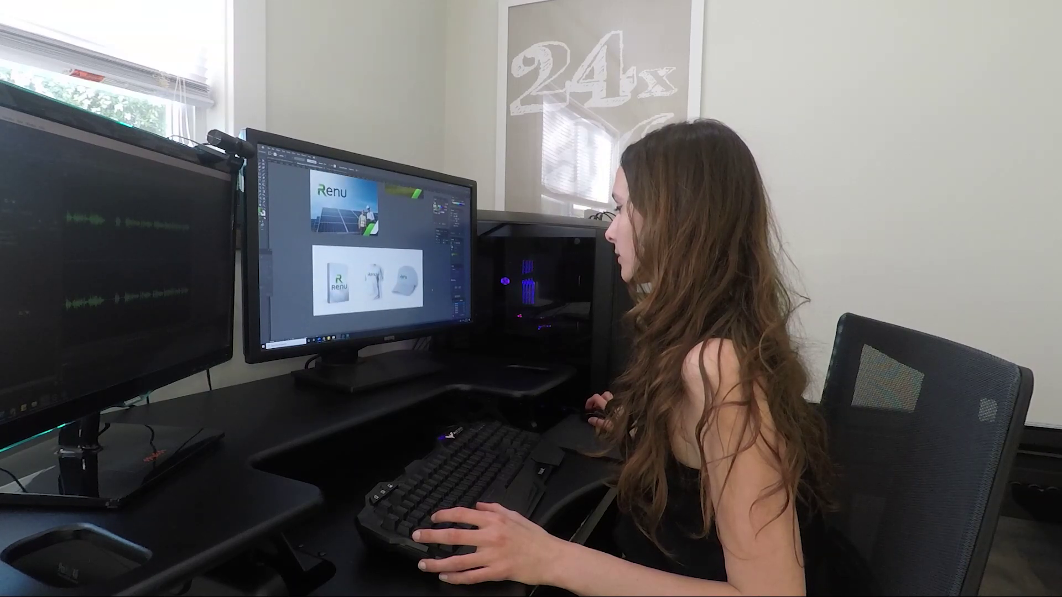
scroll(402, 285, up, 2)
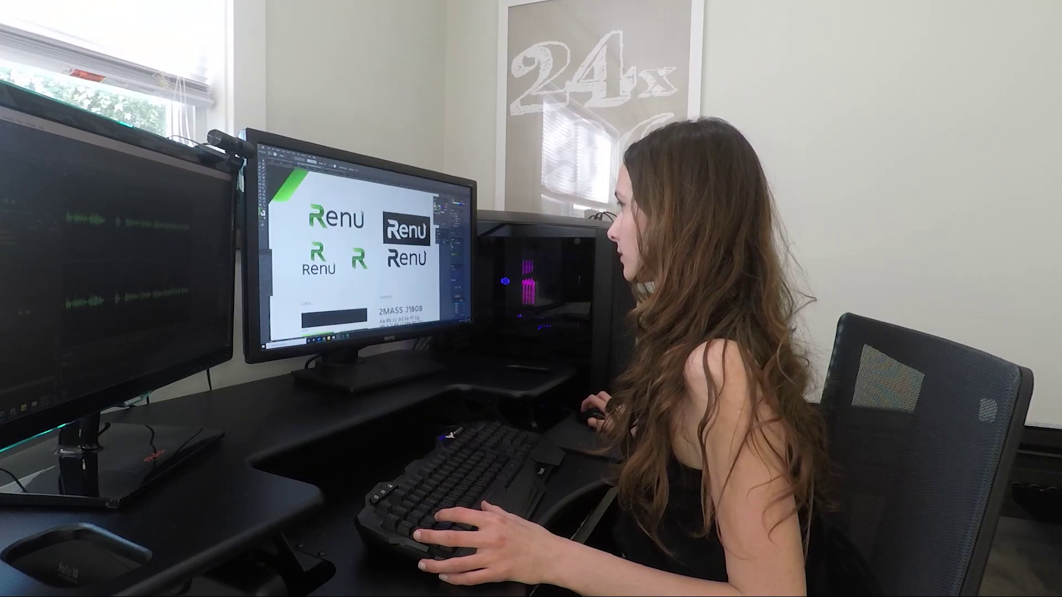
scroll(354, 251, up, 1)
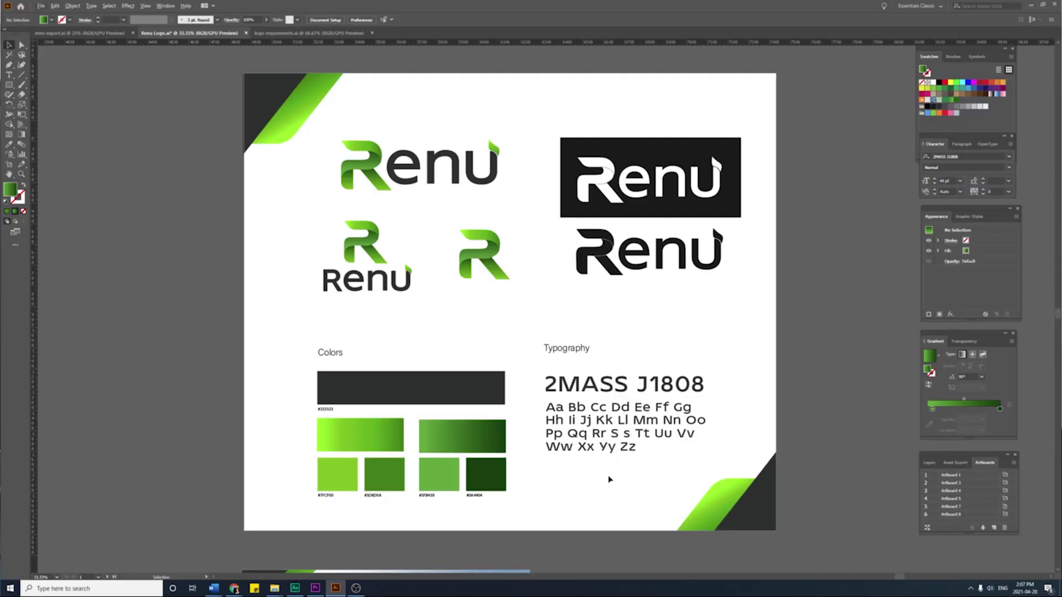
Examine the Renu brand sheet with its logo variations, colour palette and 2MASS J1808 typography sample
drag(609, 480, 563, 287)
drag(623, 565, 651, 562)
drag(715, 250, 725, 472)
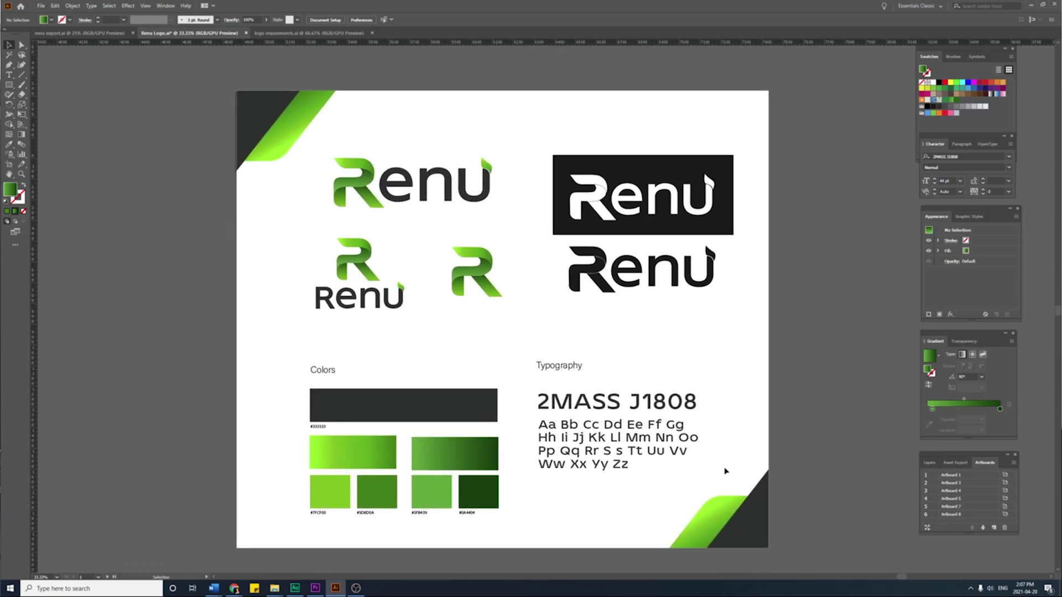
Examine how the Renu logo and green corner accents sit on the wind turbine and solar panel photo layouts
scroll(737, 508, down, 10)
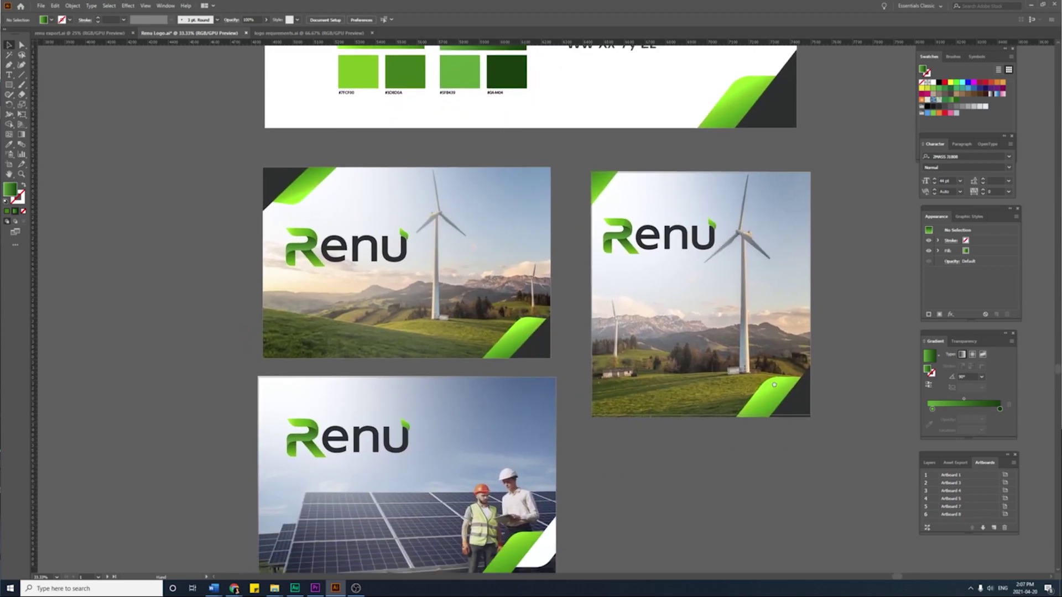
drag(774, 384, 778, 380)
mouse_move(769, 381)
mouse_down()
mouse_move(777, 375)
mouse_move(774, 387)
mouse_move(764, 379)
mouse_up()
drag(523, 293, 526, 287)
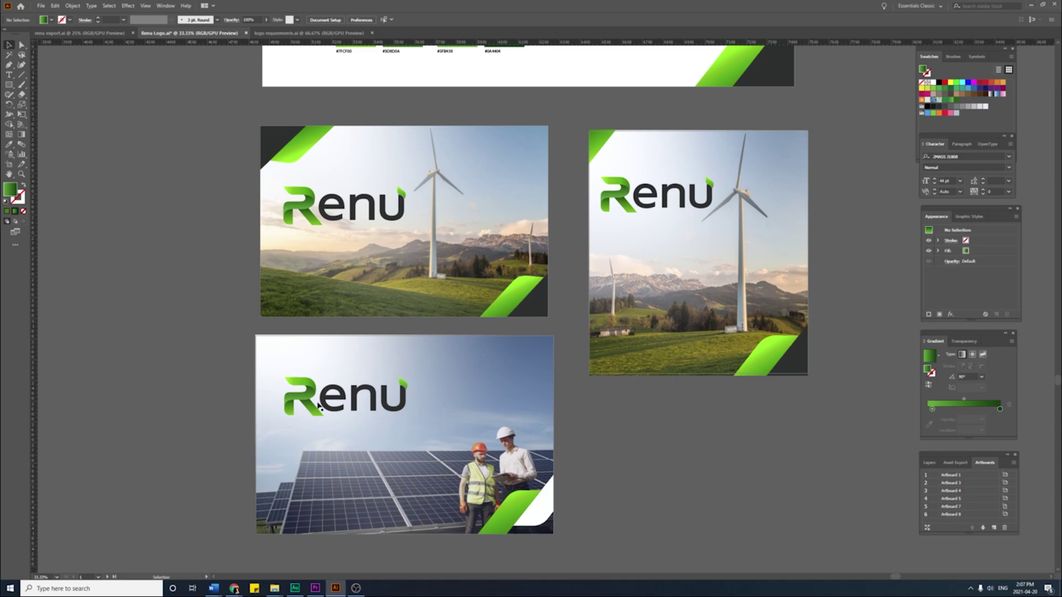
Inspect the Renu logo on the box, T-shirt and cap mockups, then go back up past the photo layouts
drag(742, 464, 673, 135)
drag(667, 374, 672, 354)
scroll(719, 408, up, 1)
drag(617, 403, 753, 422)
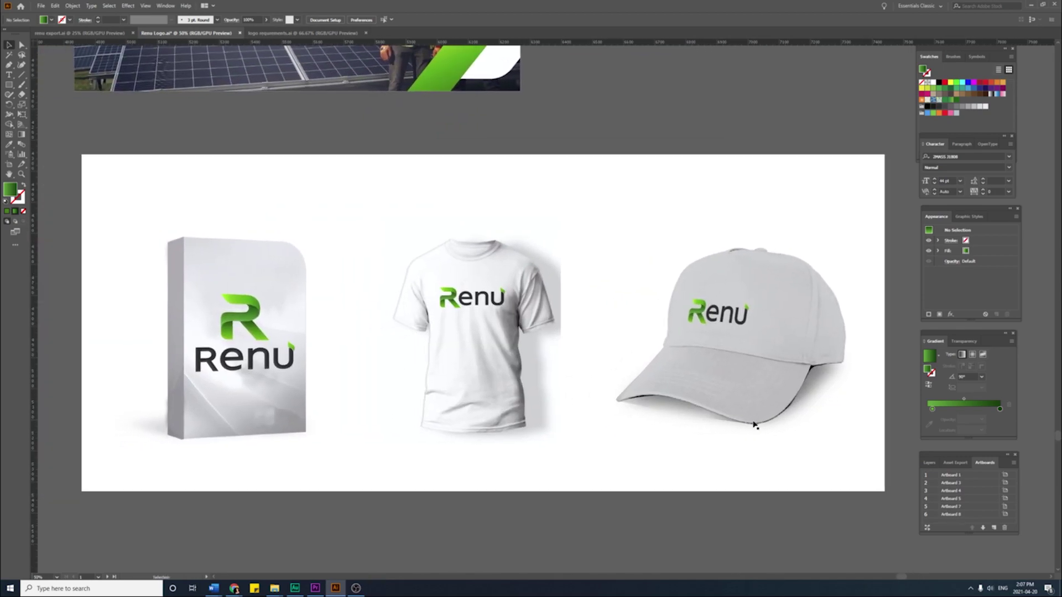
drag(703, 268, 712, 408)
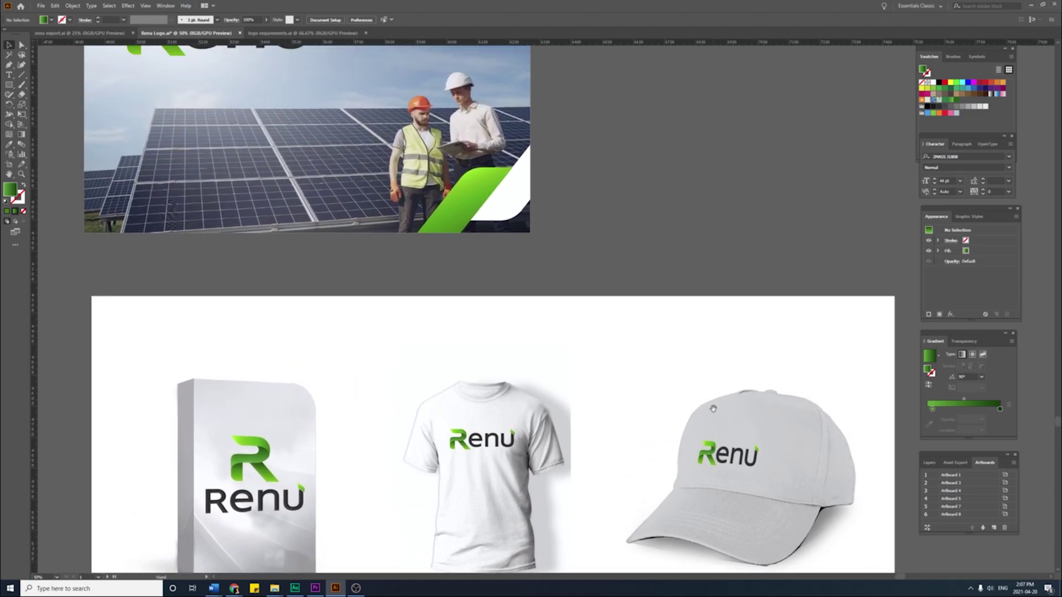
drag(712, 307, 716, 520)
drag(710, 252, 718, 509)
drag(717, 340, 716, 515)
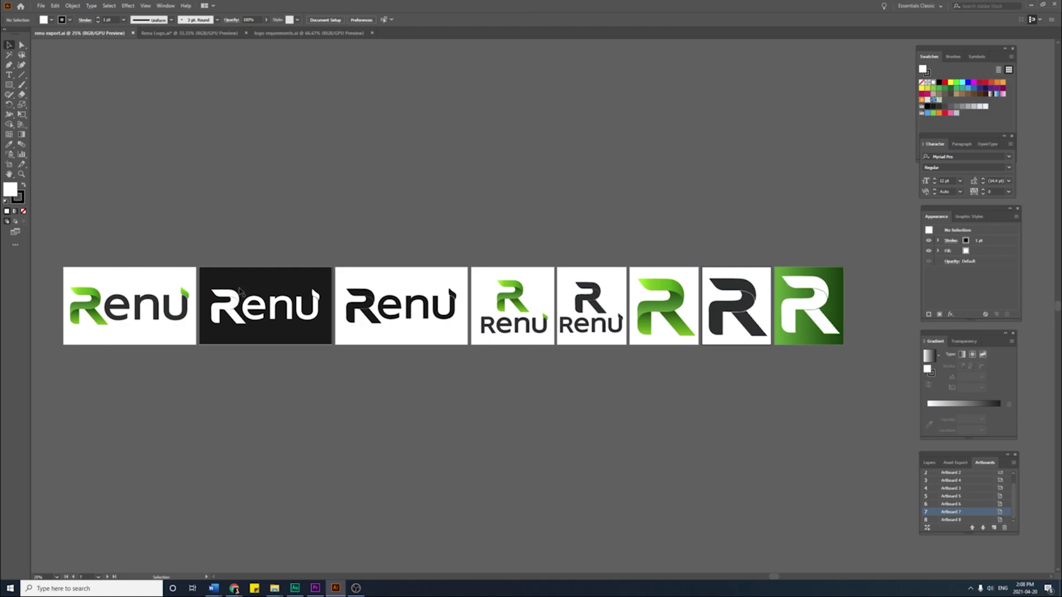
Review the horizontal, stacked and R-only logo artboards in renu-export.ai across their full-colour, black and white versions
scroll(232, 283, up, 1)
drag(228, 228, 397, 264)
scroll(397, 265, up, 2)
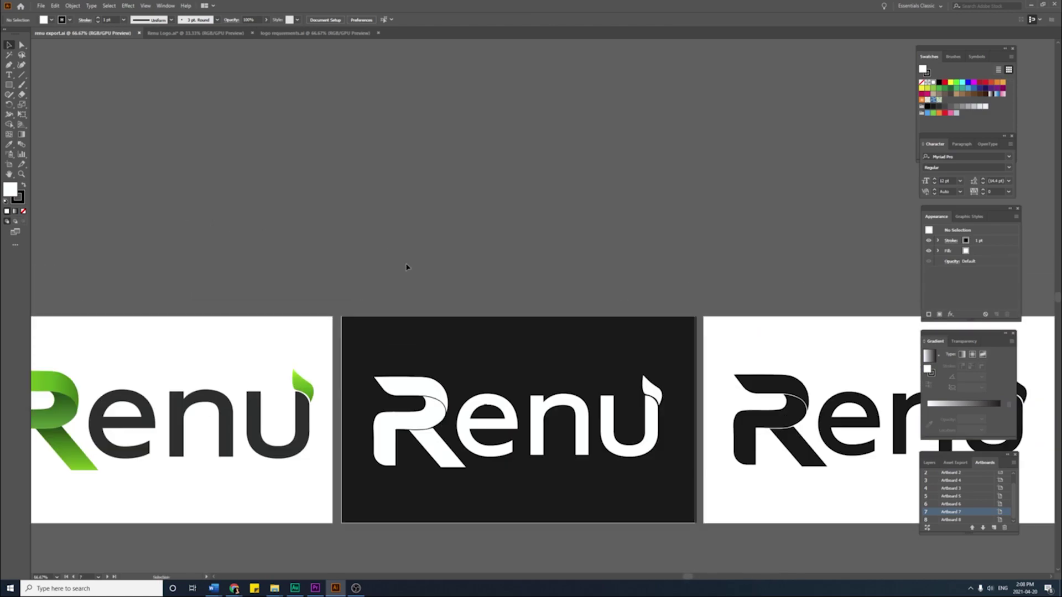
drag(695, 192, 389, 191)
drag(645, 192, 395, 184)
drag(749, 189, 477, 199)
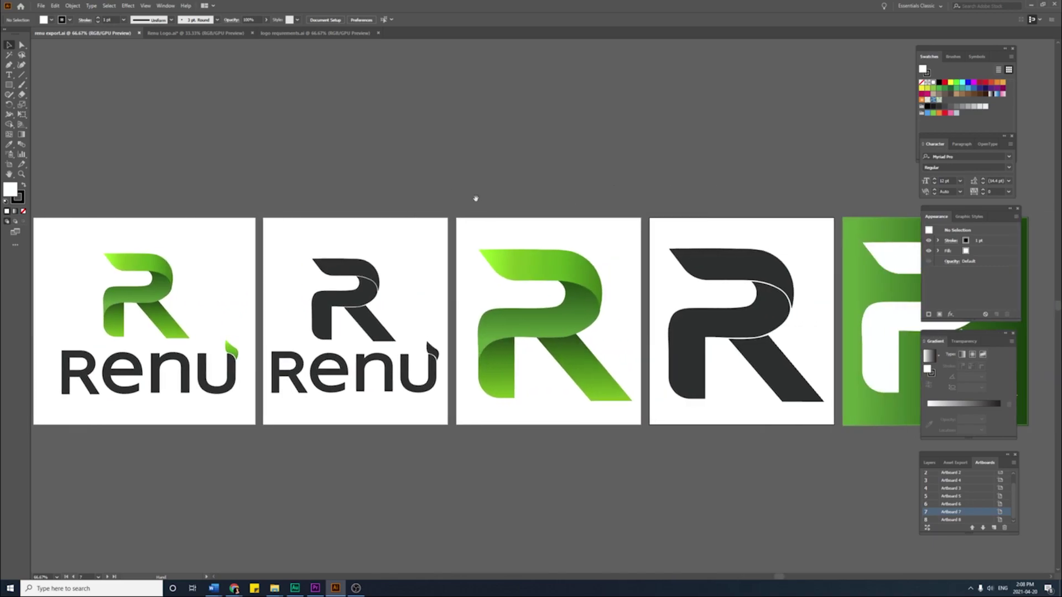
drag(716, 182, 523, 185)
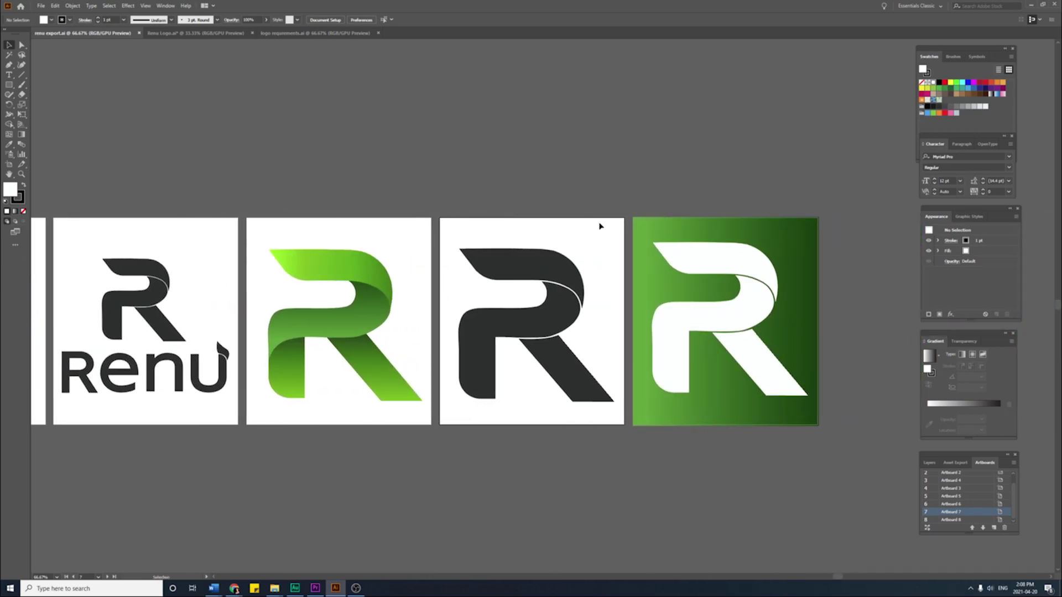
scroll(601, 226, down, 2)
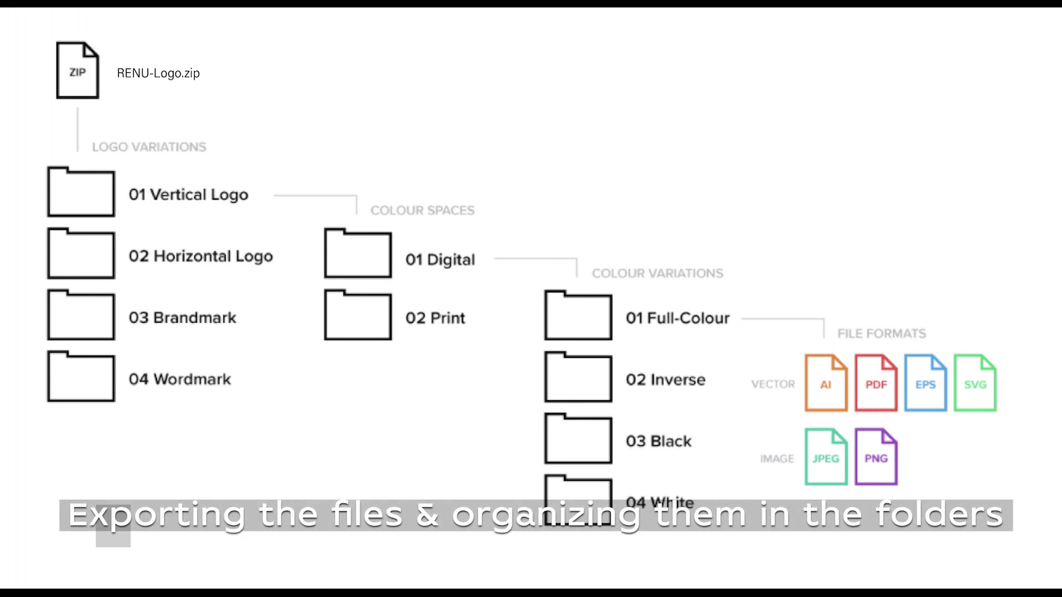